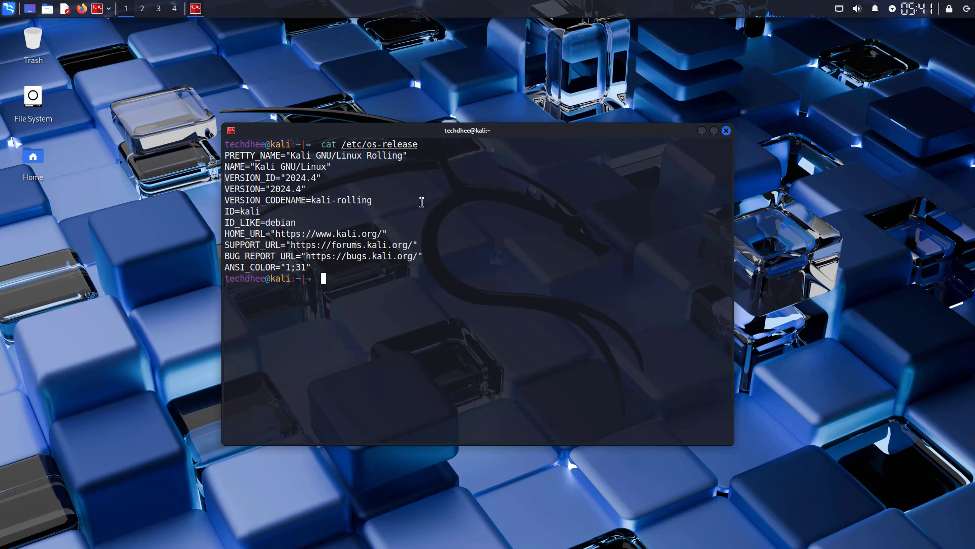
# Run sudo apt update with the sudo password, reporting 278 upgradable packages
pyautogui.hotkey('ctrl', 'l')
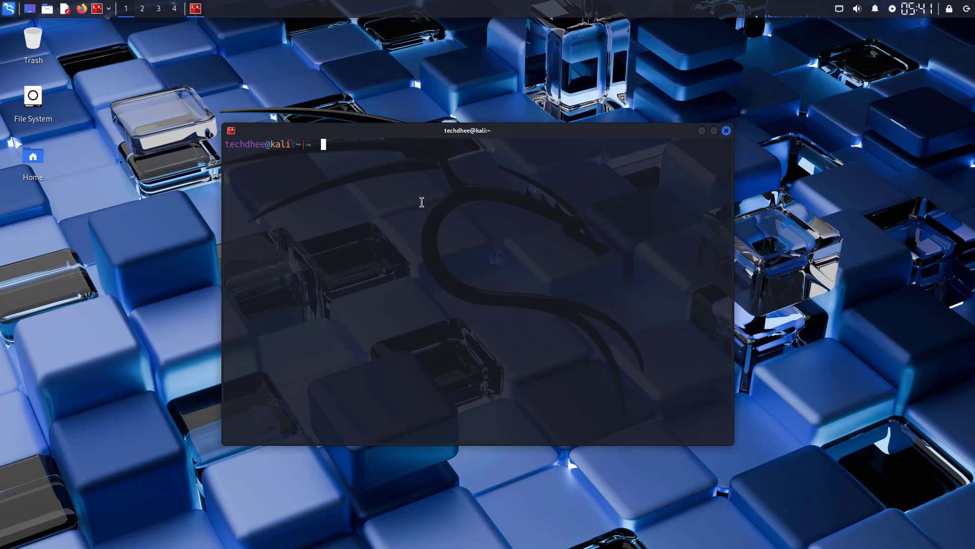
pyautogui.write('sudo apt ')
pyautogui.write('update')
pyautogui.press('Return')
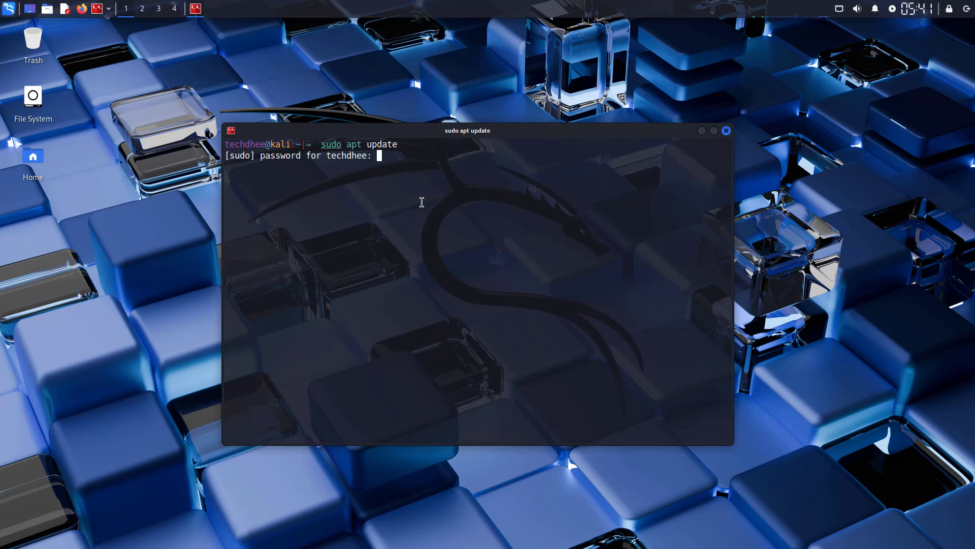
pyautogui.press('Return')
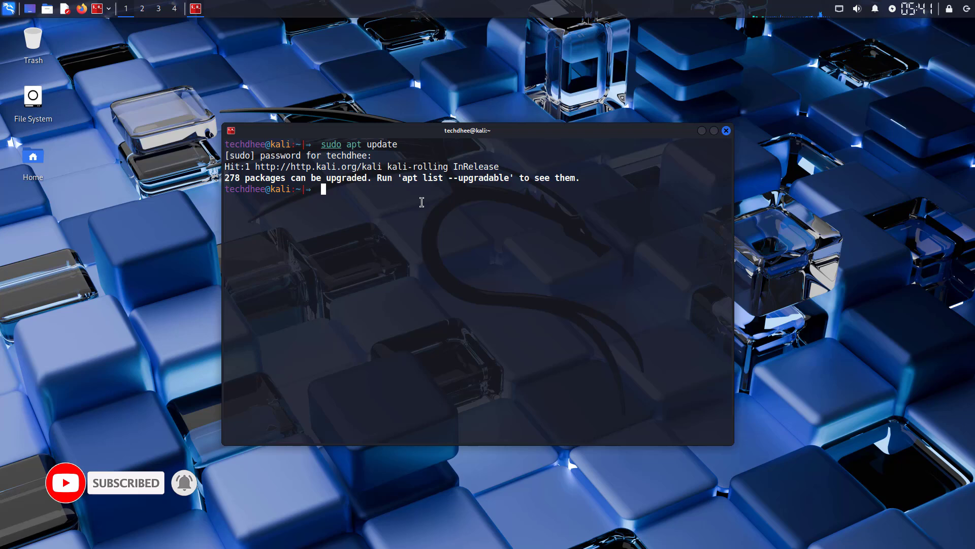
# Run sudo apt install tor proxychains -y and clear the installation output
pyautogui.hotkey('ctrl', 'l')
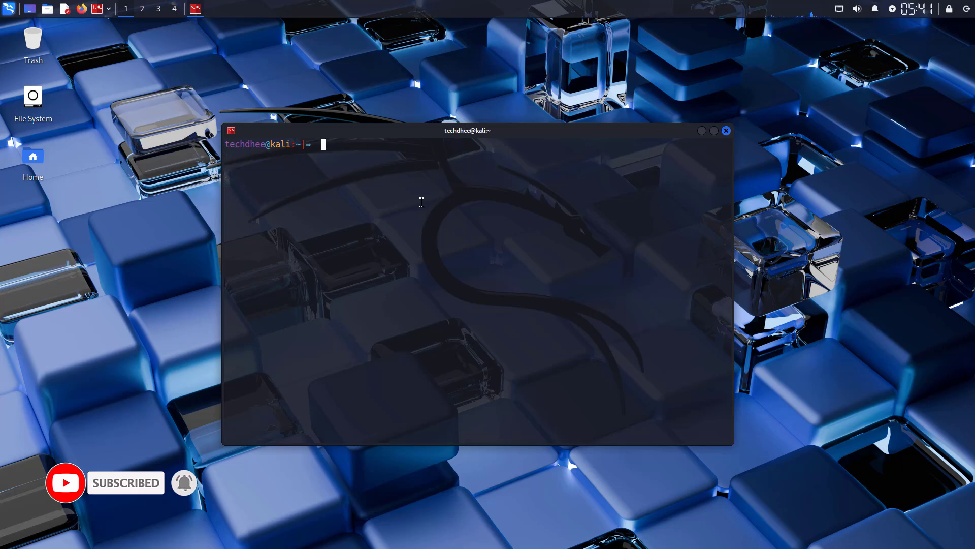
pyautogui.write('sudo apt ')
pyautogui.write('install')
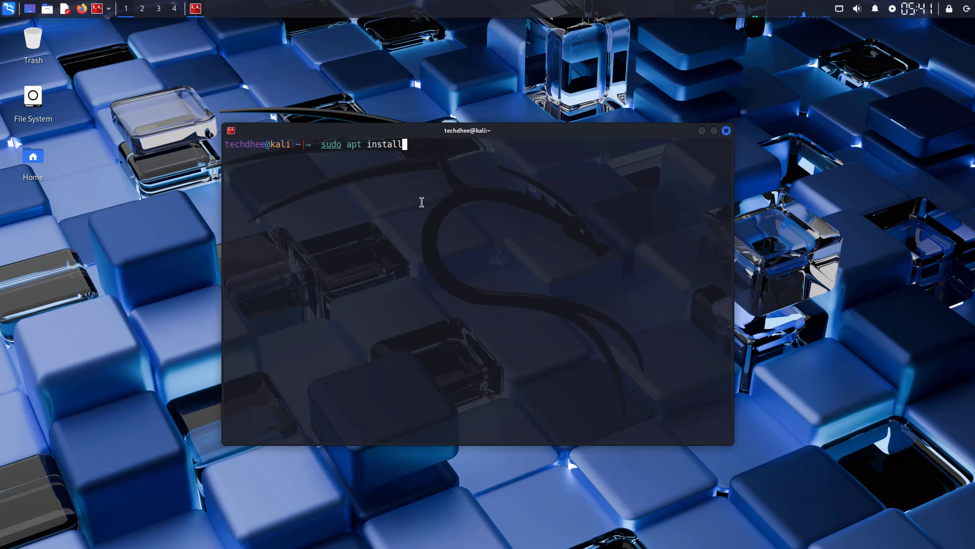
pyautogui.write(' tor')
pyautogui.write(' proxychains')
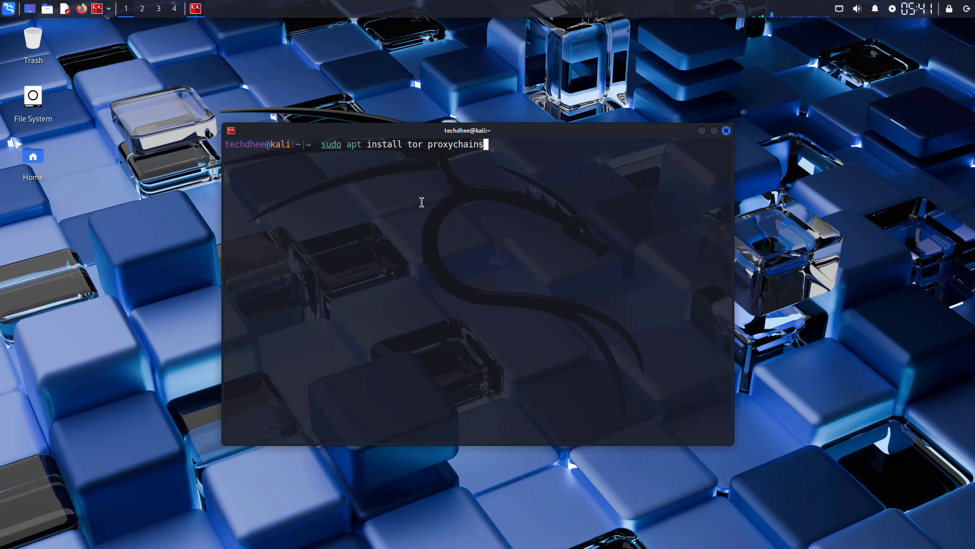
pyautogui.write(' -y')
pyautogui.press('Return')
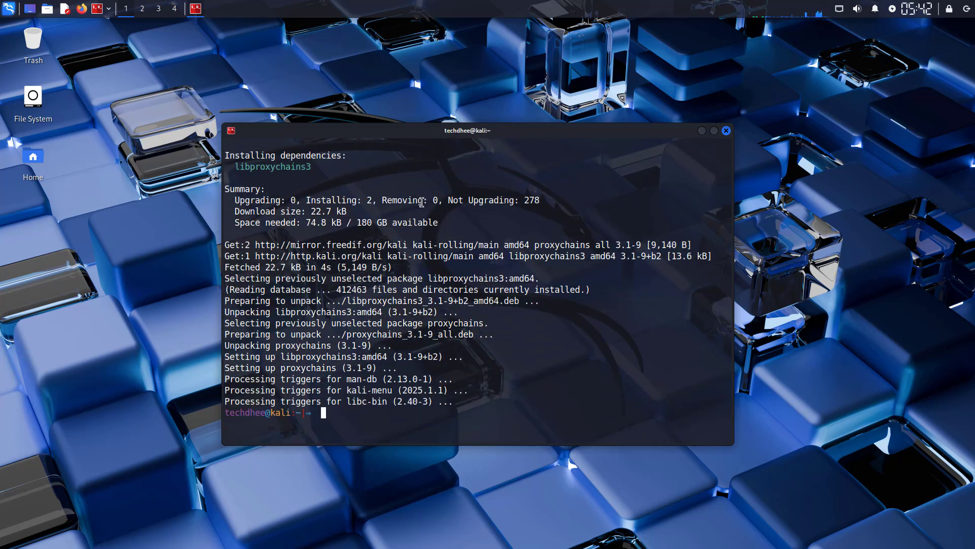
pyautogui.hotkey('ctrl', 'l')
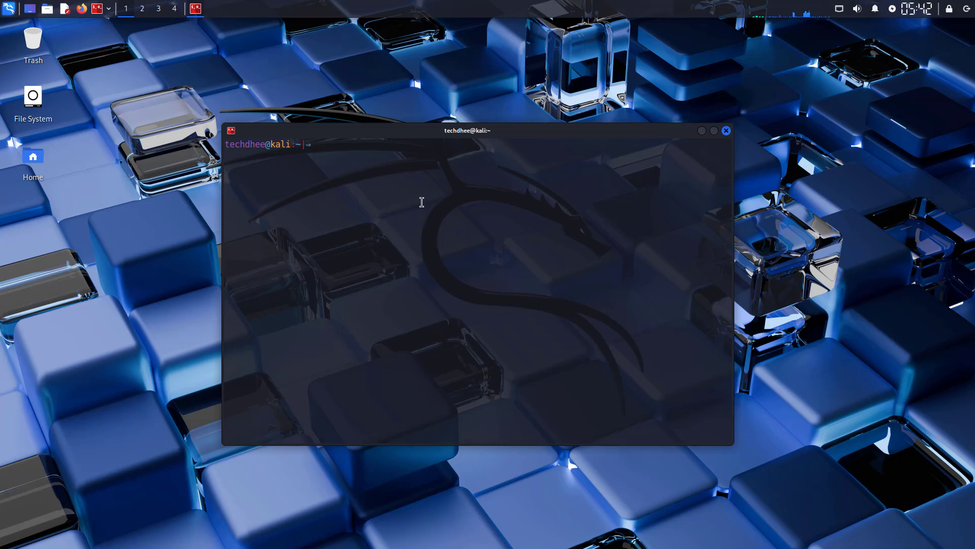
pyautogui.write('sudo nano /')
pyautogui.write('etc/proxychains.conf')
# Edit /etc/proxychains.conf in nano: uncomment dynamic_chain, comment out strict_chain, move to proxy_dns
pyautogui.press('Return')
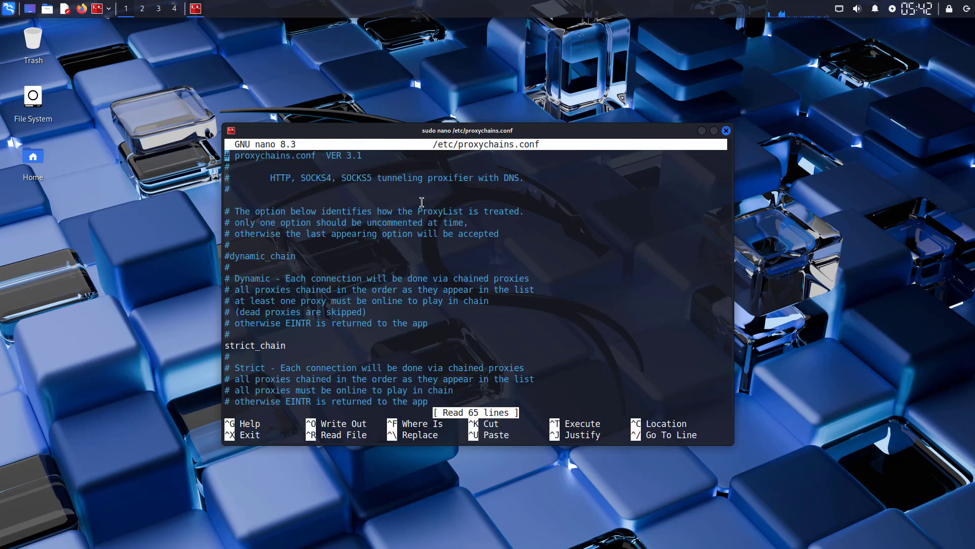
pyautogui.press('Down')
pyautogui.press('Down')
pyautogui.press('Down')
pyautogui.press('Down')
pyautogui.press('Down')
pyautogui.press('Down')
pyautogui.press('Down')
pyautogui.press('Down')
pyautogui.press('Delete')
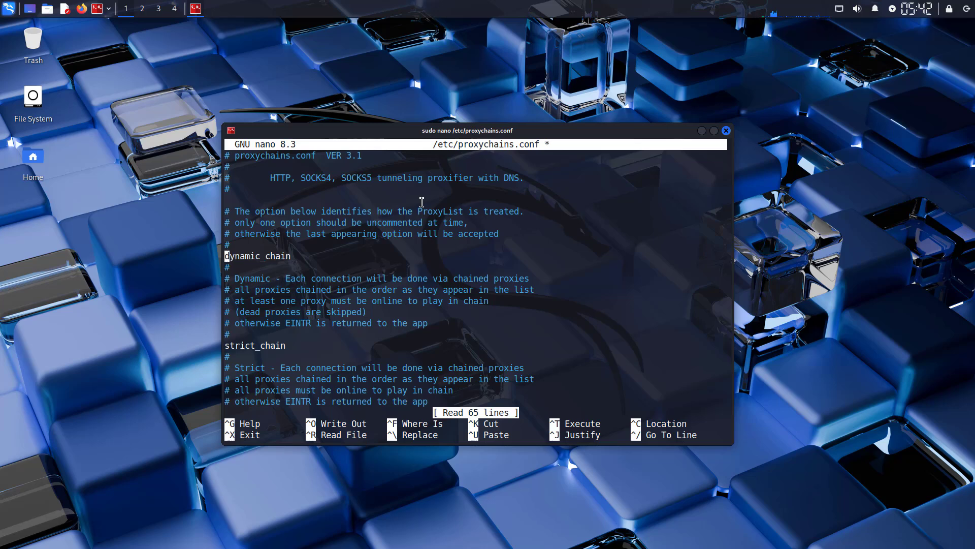
pyautogui.press('Down')
pyautogui.press('Down')
pyautogui.press('Down')
pyautogui.press('Down')
pyautogui.press('Down')
pyautogui.write('#')
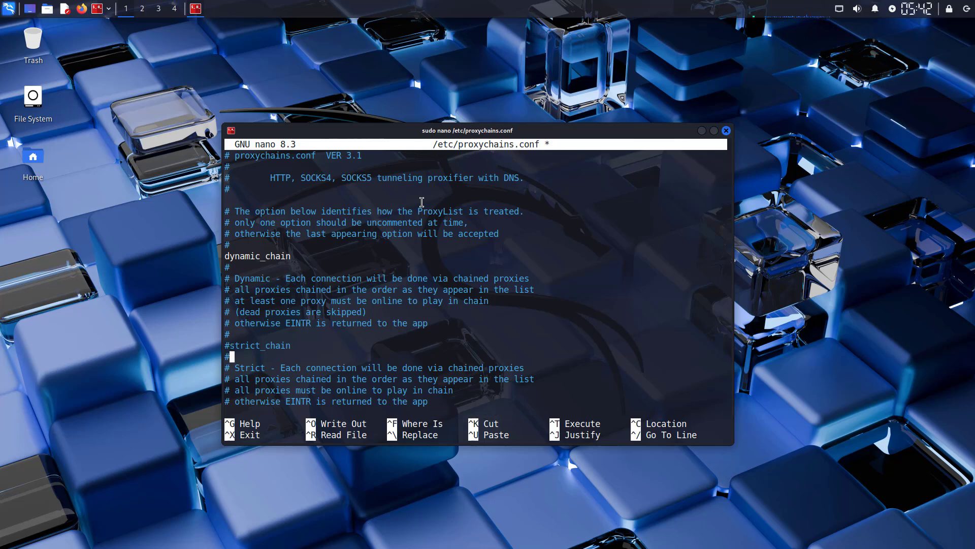
pyautogui.press('Down')
pyautogui.press('Down')
pyautogui.press('Down')
pyautogui.press('Down')
pyautogui.press('Down')
pyautogui.press('Down')
pyautogui.press('Down')
pyautogui.press('Down')
pyautogui.press('Down')
pyautogui.press('Down')
pyautogui.press('Down')
pyautogui.press('Down')
pyautogui.press('Down')
pyautogui.press('Down')
pyautogui.press('Down')
pyautogui.press('Down')
pyautogui.press('Down')
pyautogui.press('Down')
pyautogui.press('Down')
pyautogui.press('Down')
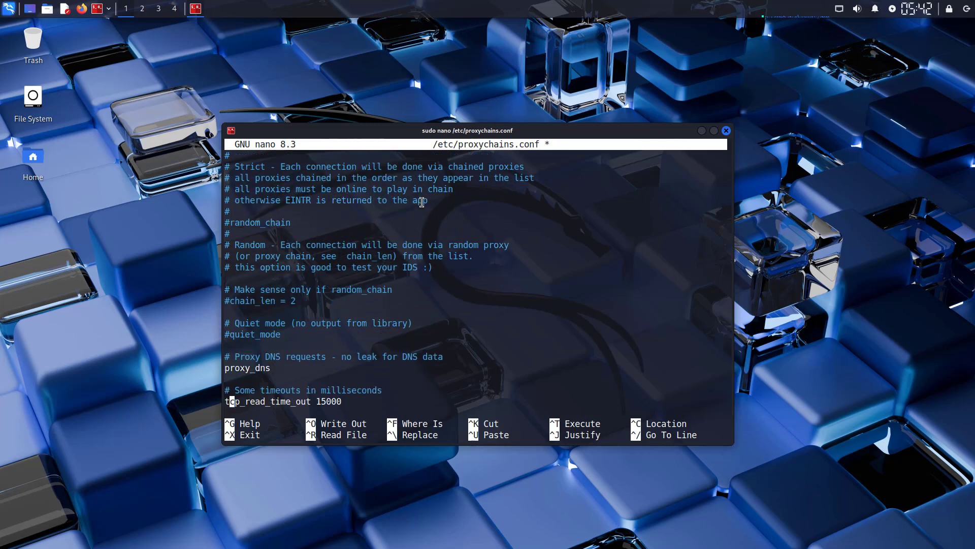
pyautogui.press('Up')
# Add a socks5 127.0.0.1 9050 entry and comment out the socks4 line
pyautogui.press('Down')
pyautogui.press('Down')
pyautogui.press('Down')
pyautogui.press('Down')
pyautogui.press('Down')
pyautogui.press('Down')
pyautogui.press('Down')
pyautogui.press('Down')
pyautogui.press('Down')
pyautogui.press('Down')
pyautogui.press('Down')
pyautogui.press('Down')
pyautogui.press('Down')
pyautogui.press('Down')
pyautogui.press('Return')
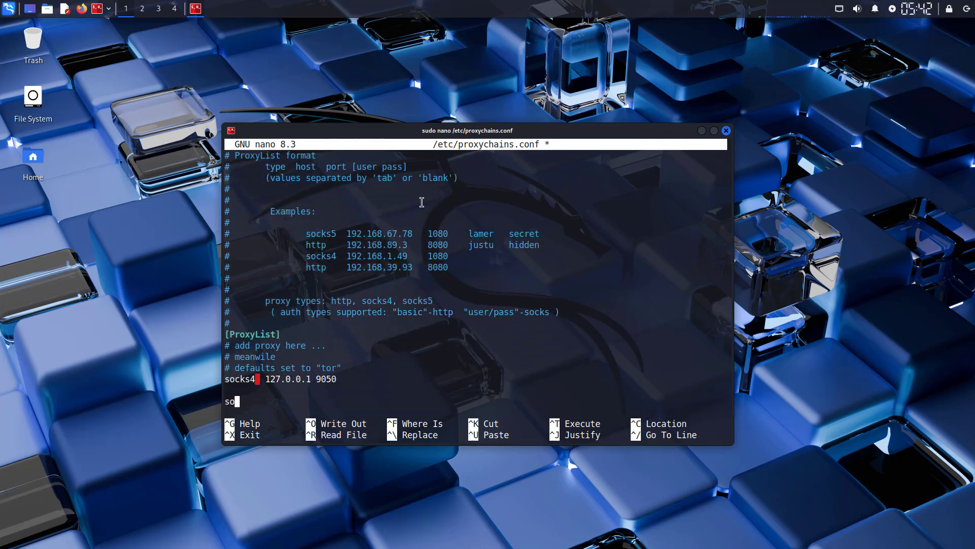
pyautogui.write('socks5 127.0.0.1 9050')
pyautogui.press('Home')
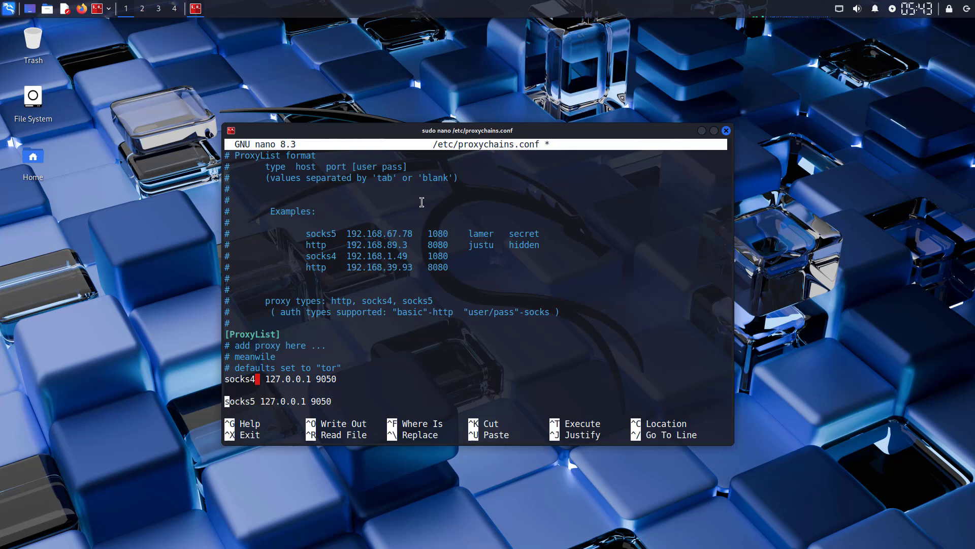
pyautogui.press('Up')
pyautogui.write('#')
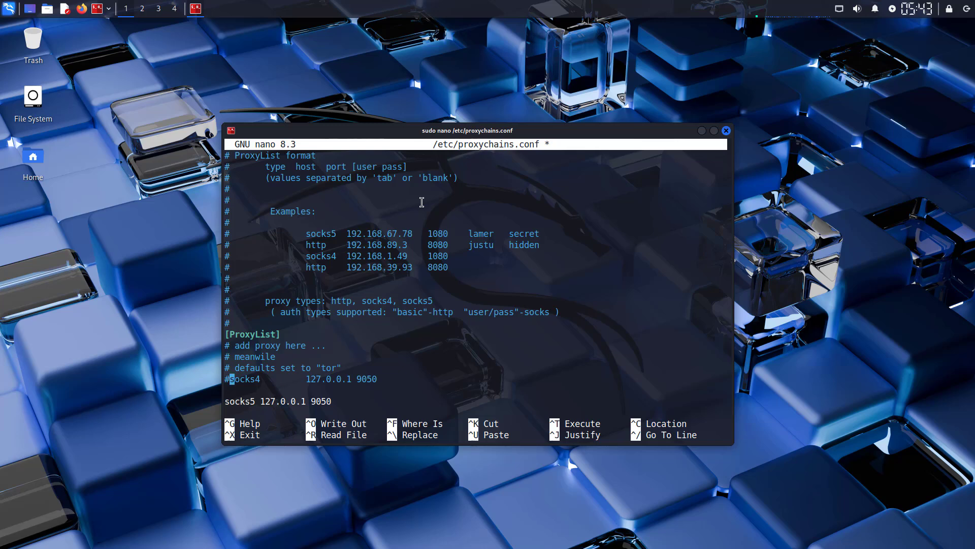
# Save proxychains.conf and exit nano back to the shell
pyautogui.hotkey('ctrl', 'o')
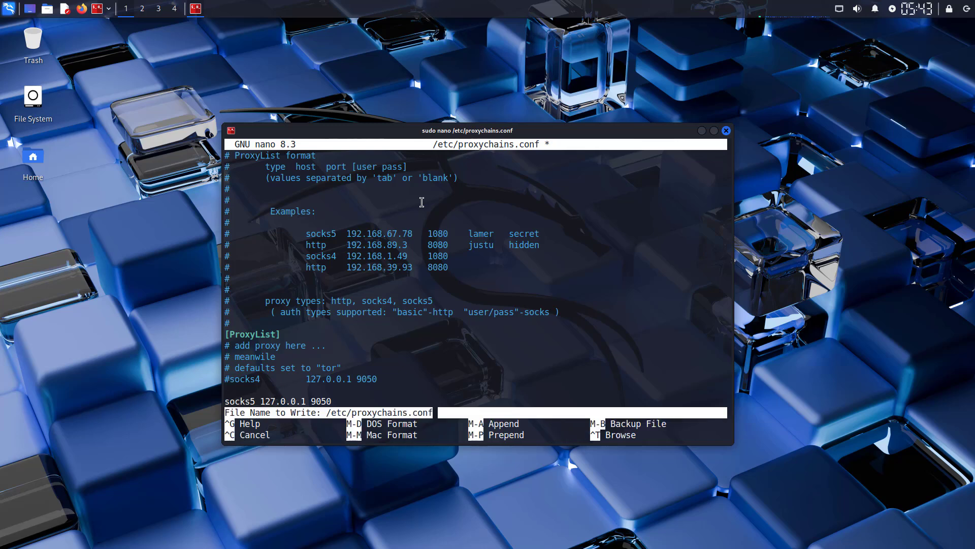
pyautogui.press('Return')
pyautogui.hotkey('ctrl', 'x')
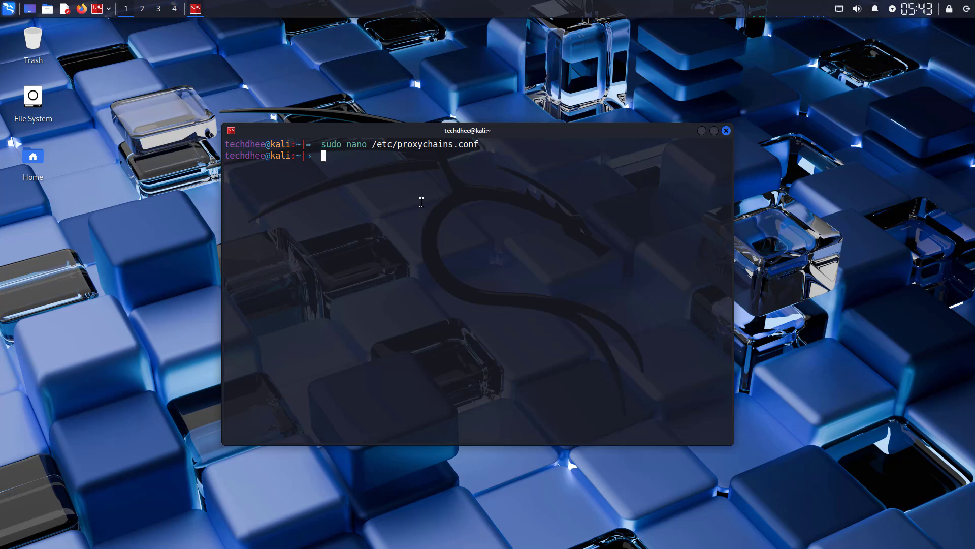
# Start Tor with systemctl and confirm its status shows active before quitting the pager
pyautogui.hotkey('ctrl', 'l')
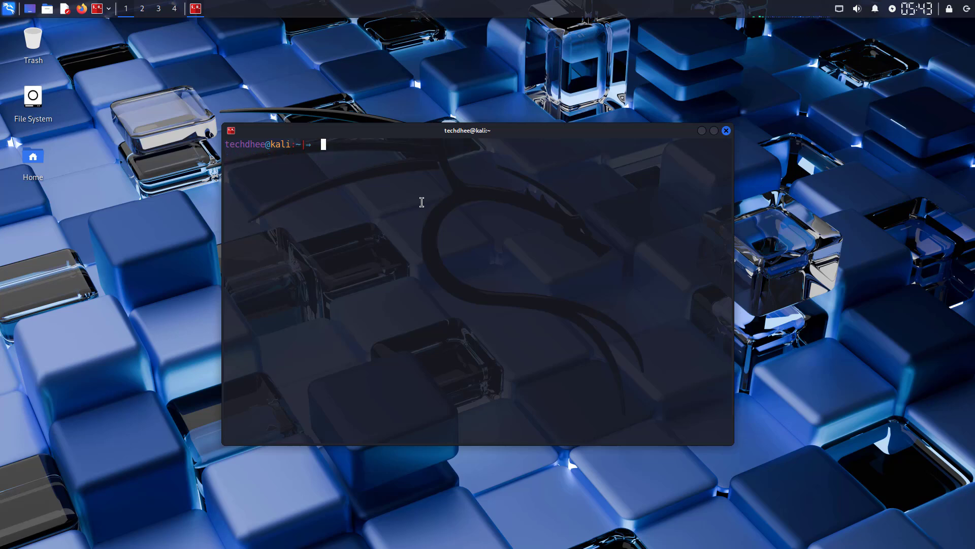
pyautogui.write('sudo ')
pyautogui.write('systemctl')
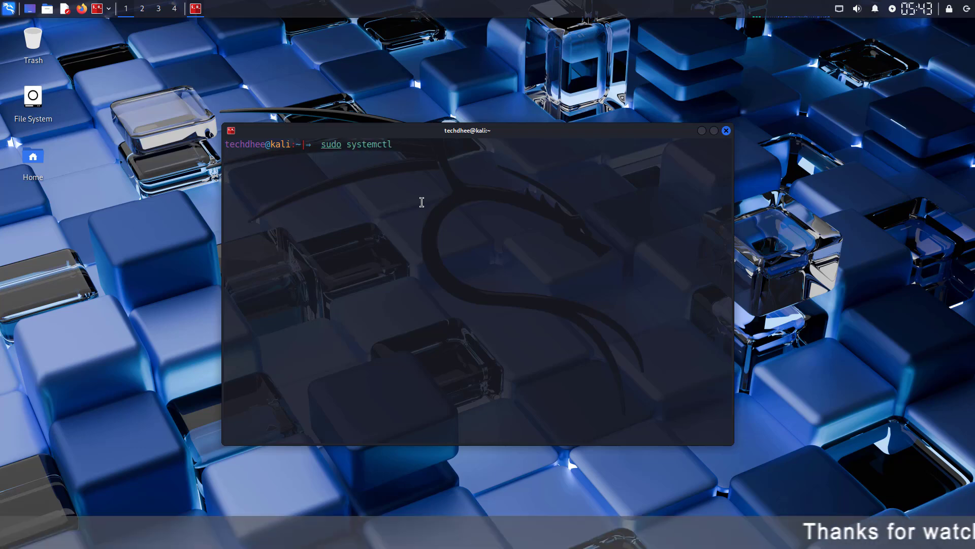
pyautogui.write(' start tor')
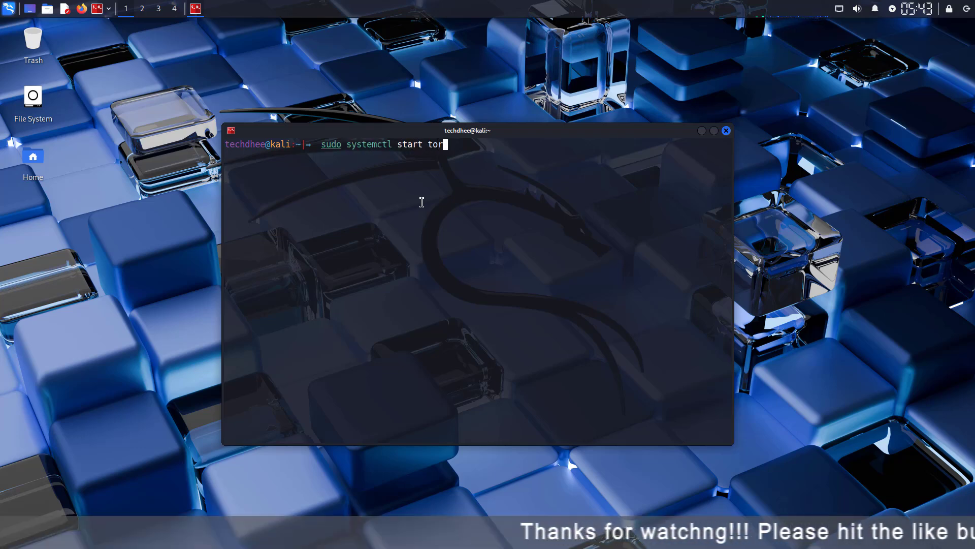
pyautogui.press('Return')
pyautogui.write('sudo systemctl status')
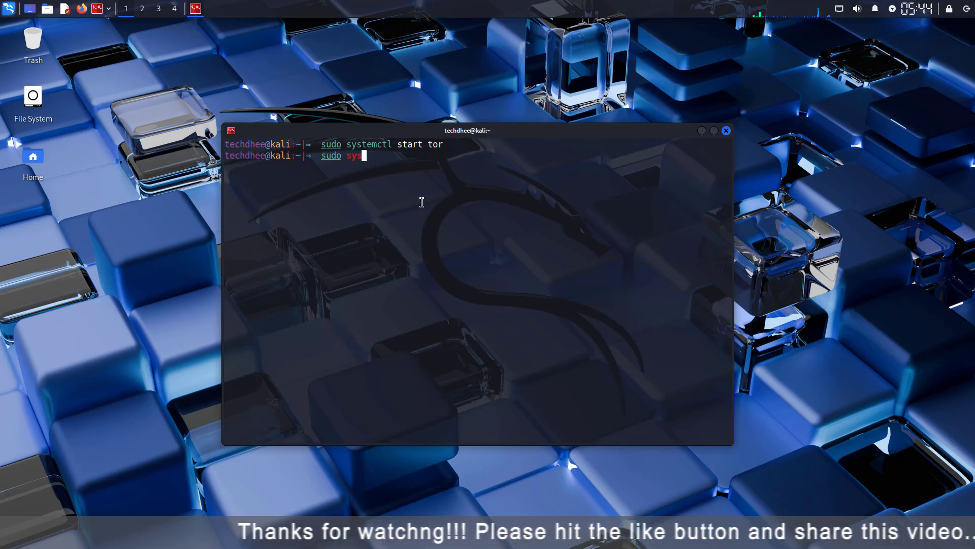
pyautogui.write(' tor')
pyautogui.press('Return')
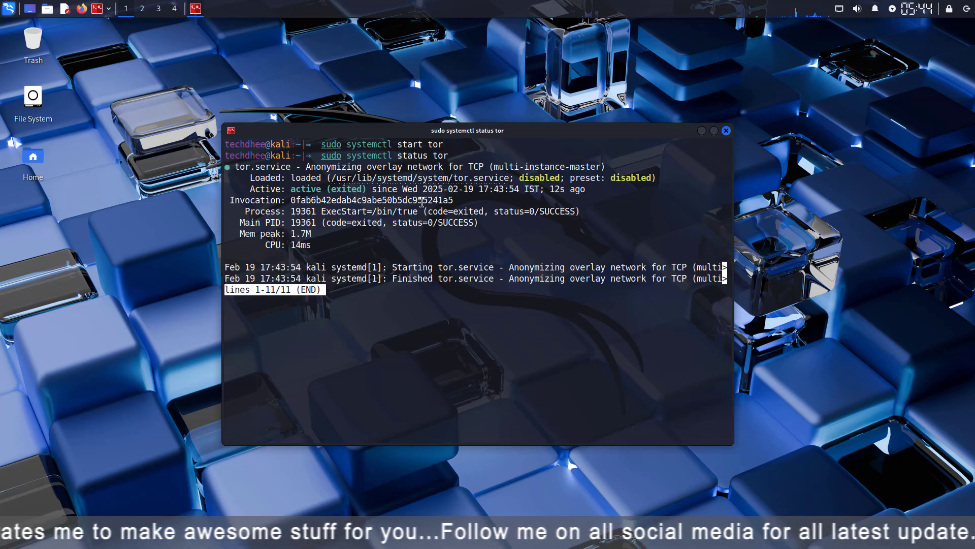
pyautogui.press('q')
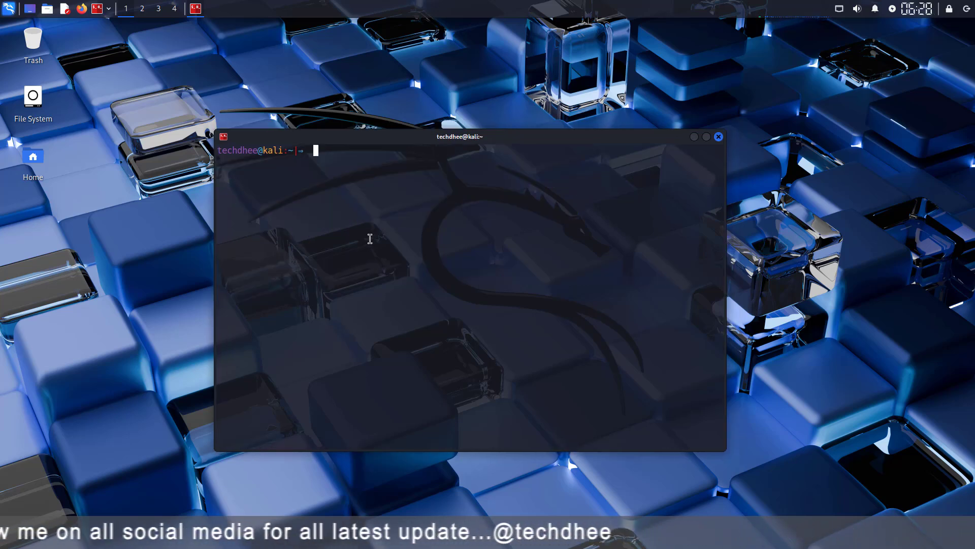
pyautogui.write('proxychains ')
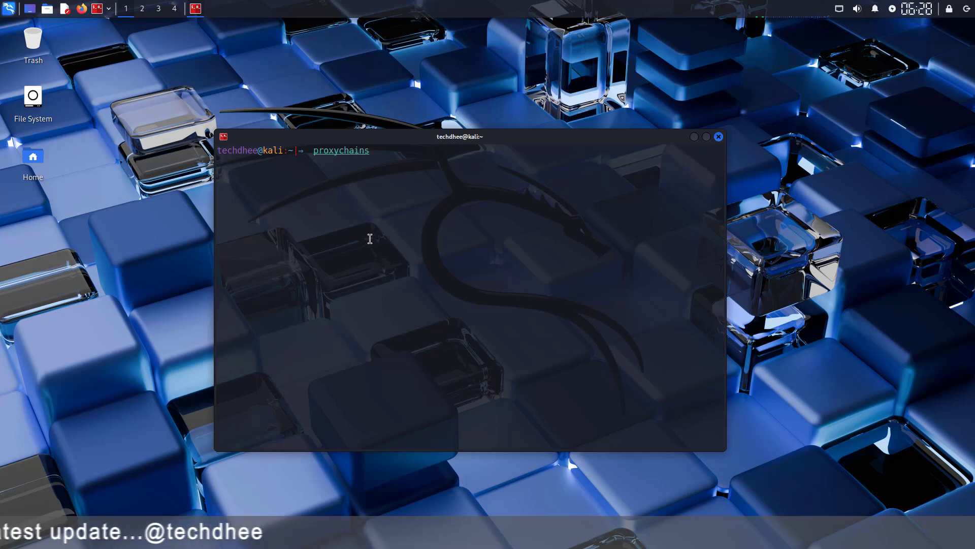
pyautogui.write('curl ')
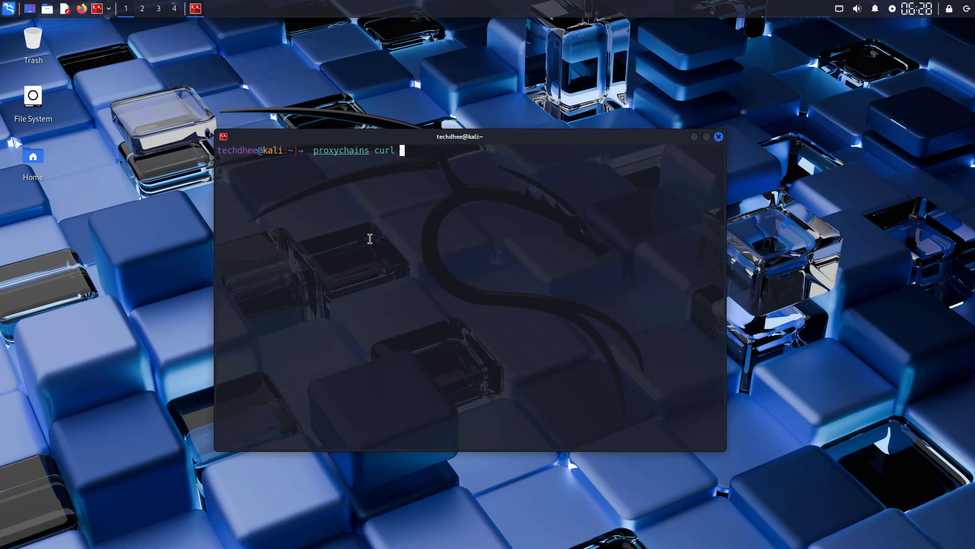
pyautogui.write('check')
pyautogui.write('ip.amazonaws.com')
# Fetch checkip.amazonaws.com via proxychains (185.220.101.17) and directly in a split pane for comparison
pyautogui.press('Return')
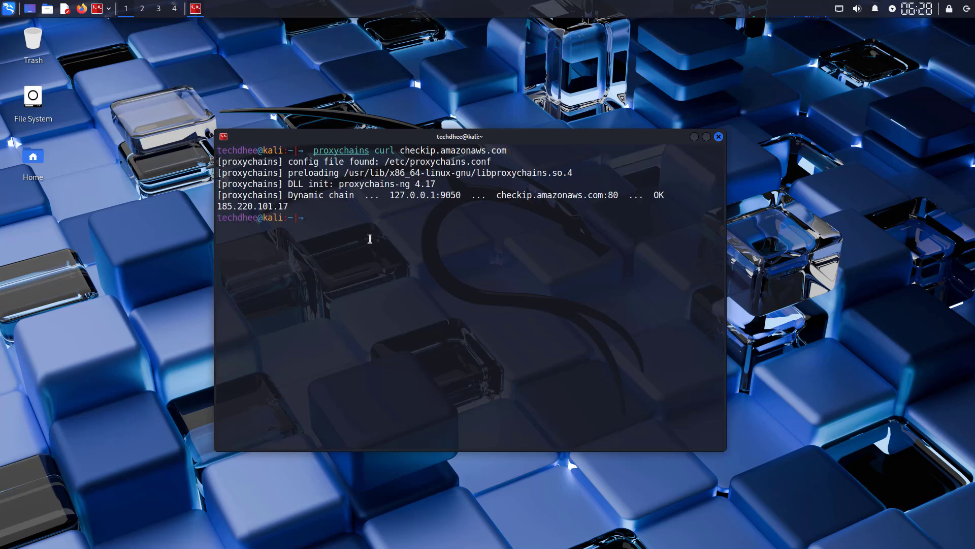
pyautogui.hotkey('ctrl', 'shift', 'e')
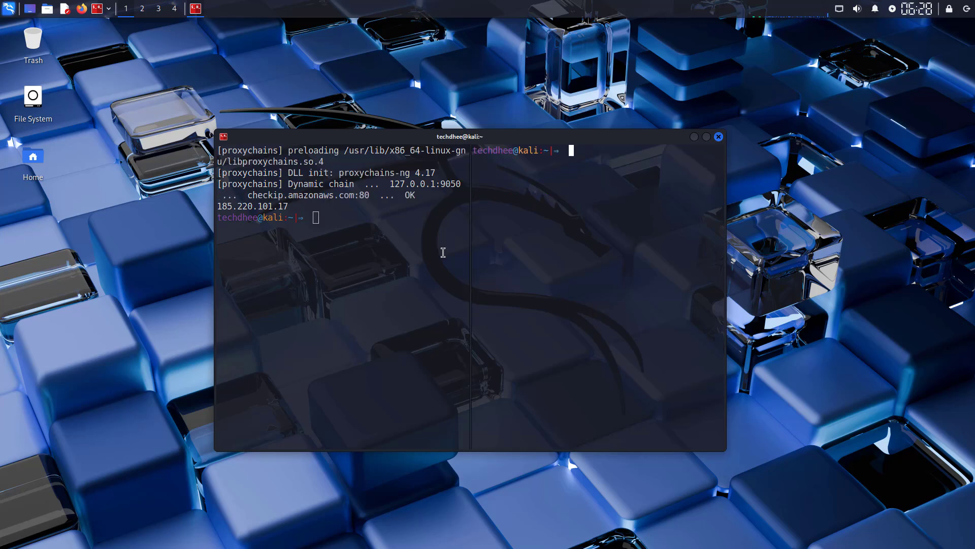
pyautogui.write('curl checkip.amazo')
pyautogui.write('naws.com')
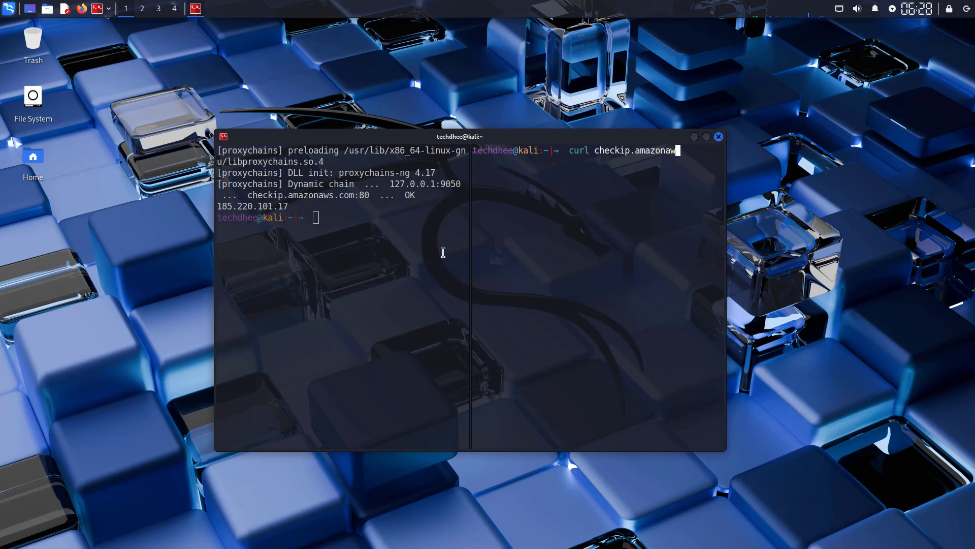
pyautogui.press('Return')
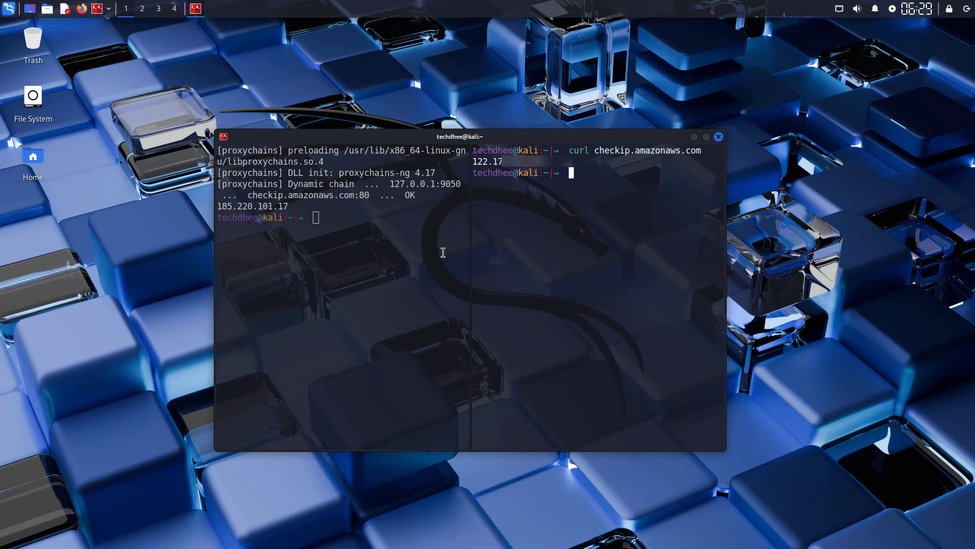
pyautogui.write('exit')
# Close the right pane and launch Firefox through proxychains
pyautogui.press('Return')
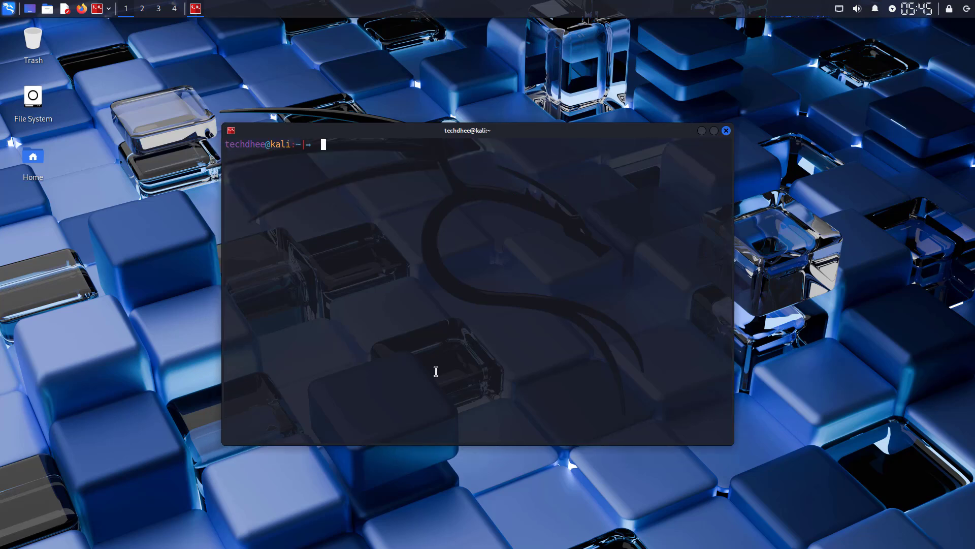
pyautogui.write('proxychains')
pyautogui.write(' firefox')
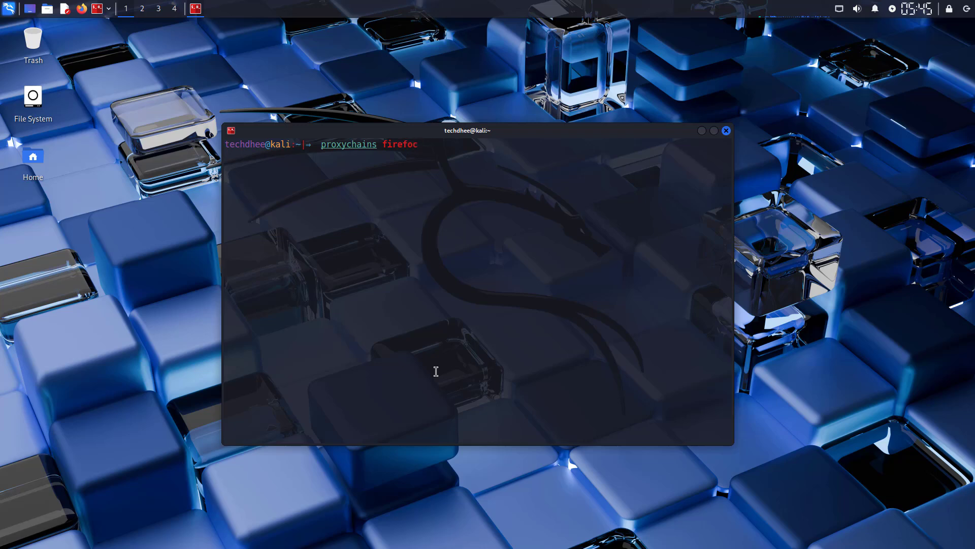
pyautogui.press('Return')
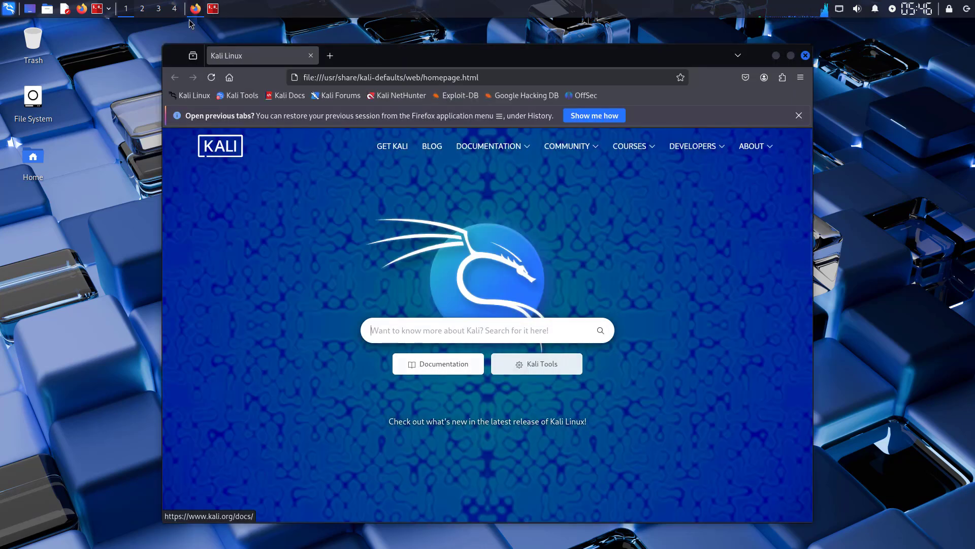
# Visit check.torproject.org to confirm the browser uses Tor, then close Firefox
pyautogui.click(799, 115)
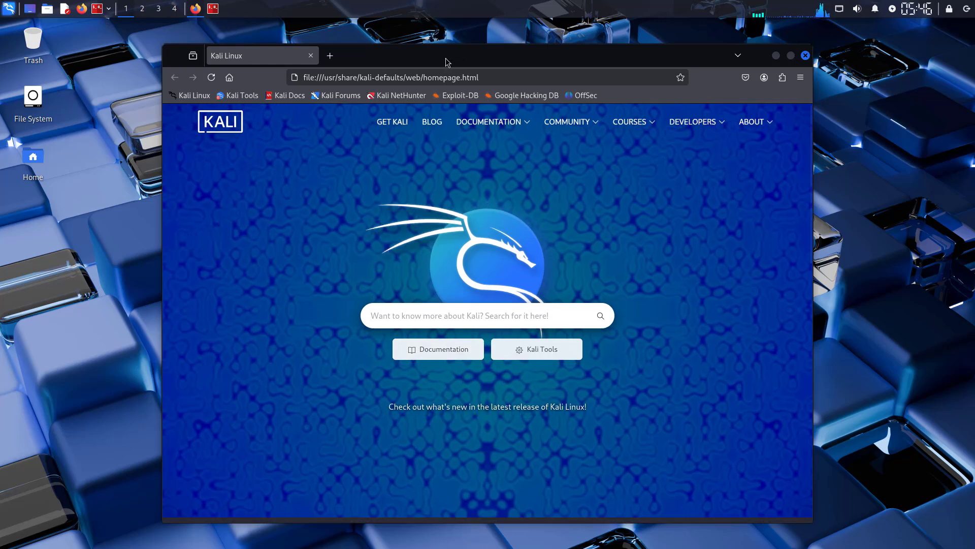
pyautogui.click(474, 77)
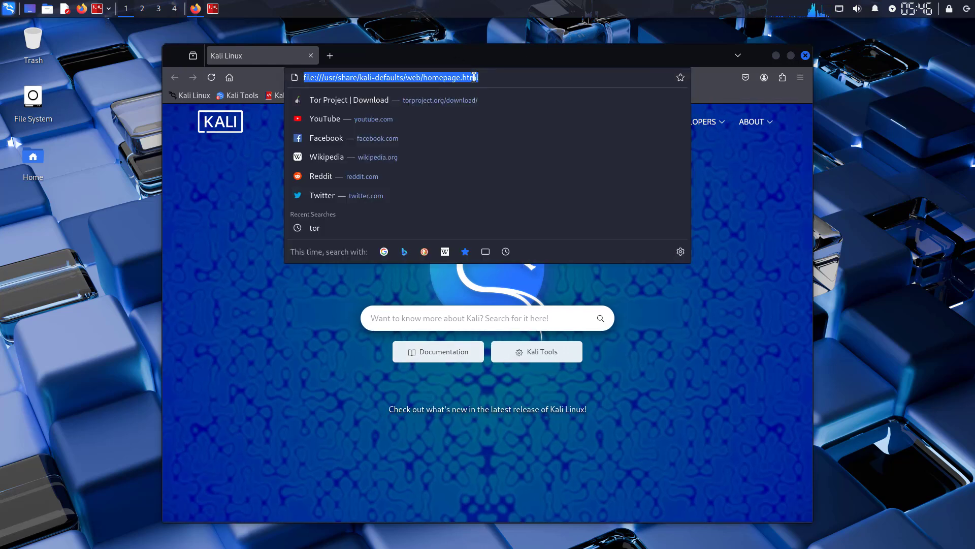
pyautogui.write('check.torpro')
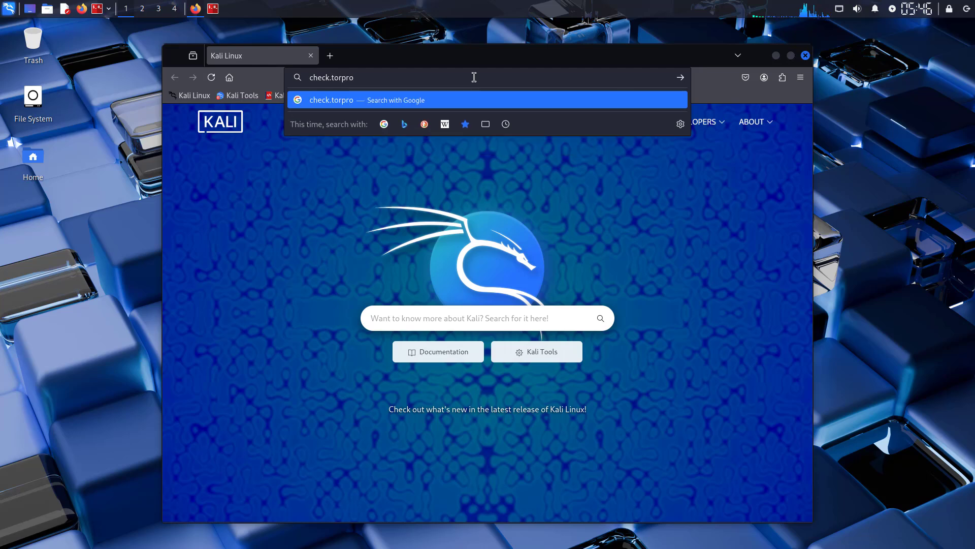
pyautogui.write('ject.org')
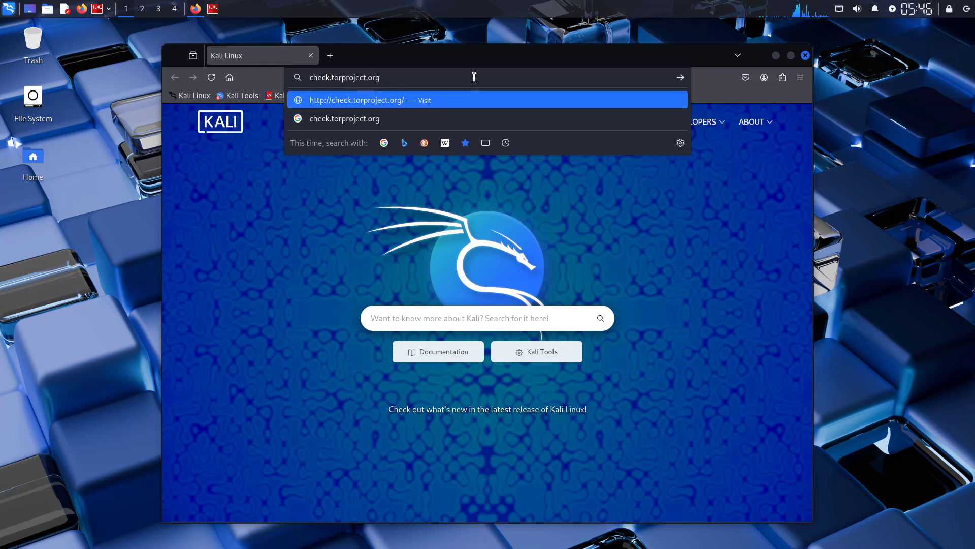
pyautogui.press('Return')
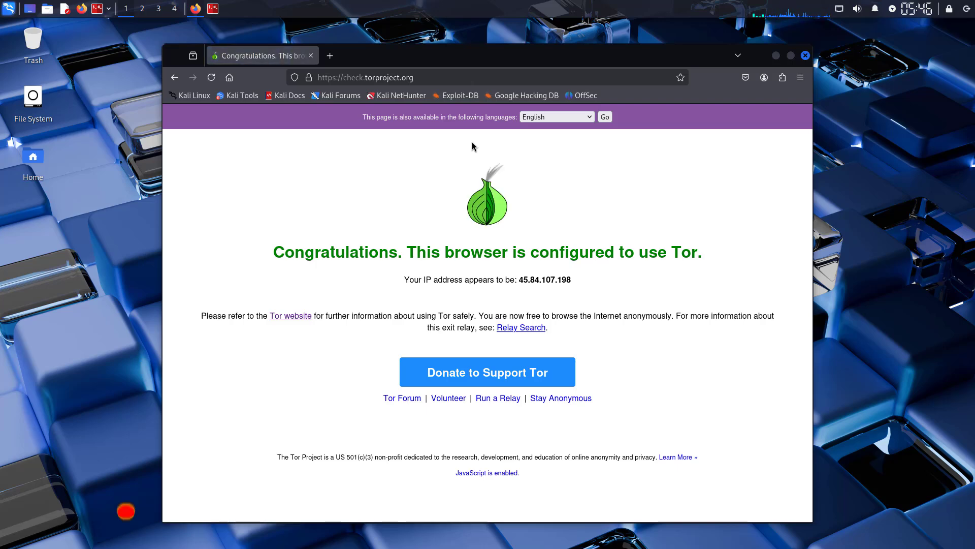
pyautogui.click(311, 55)
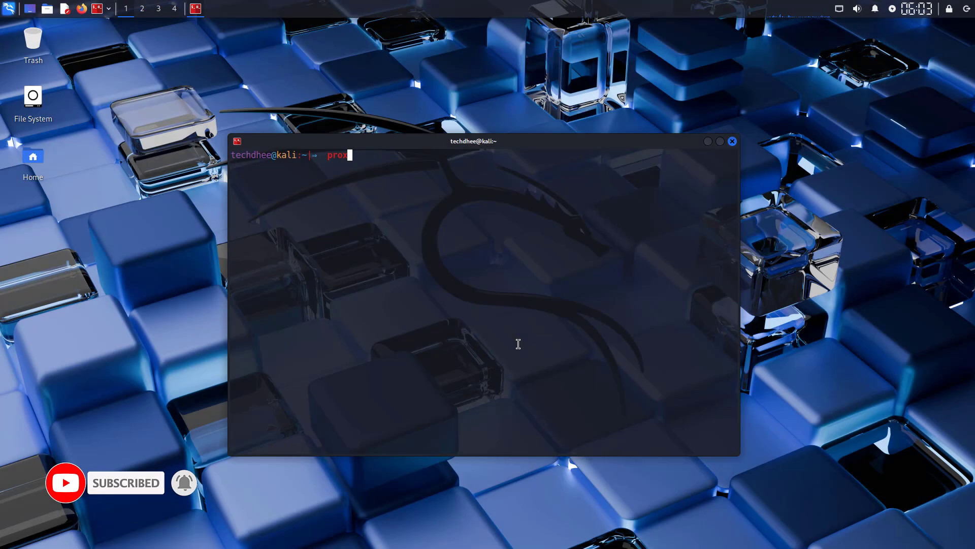
pyautogui.write('ychains ')
pyautogui.write('n')
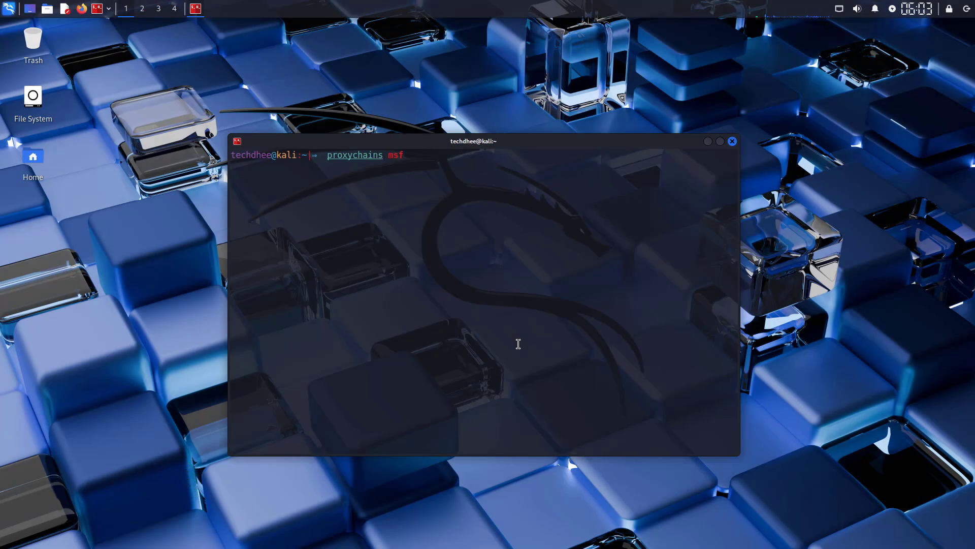
pyautogui.write('con')
pyautogui.write('proxychains nmap -sT -Pn -n 192.168.1.1')
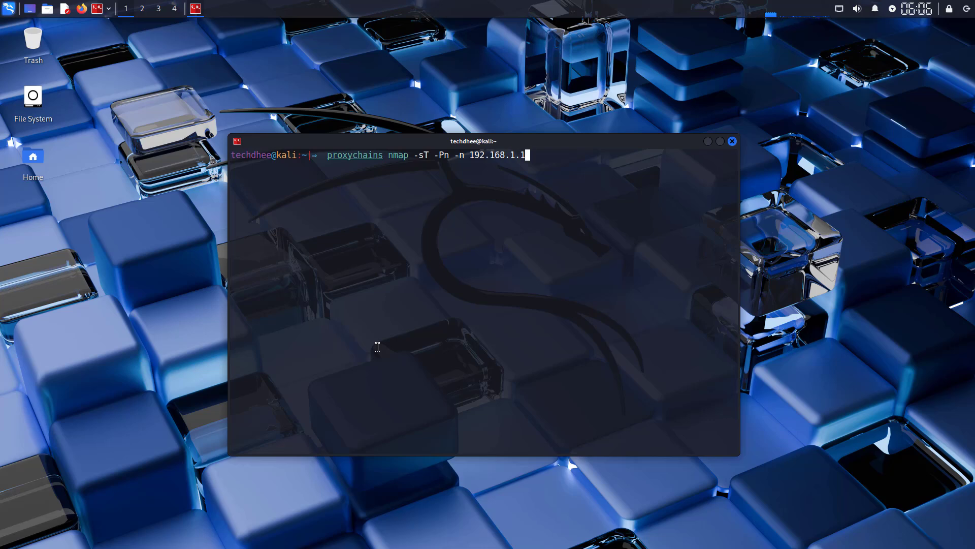
# Run proxychains nmap -sT -Pn -n 192.168.1.1, reporting ports 53, 80 and 443 open
pyautogui.press('Return')
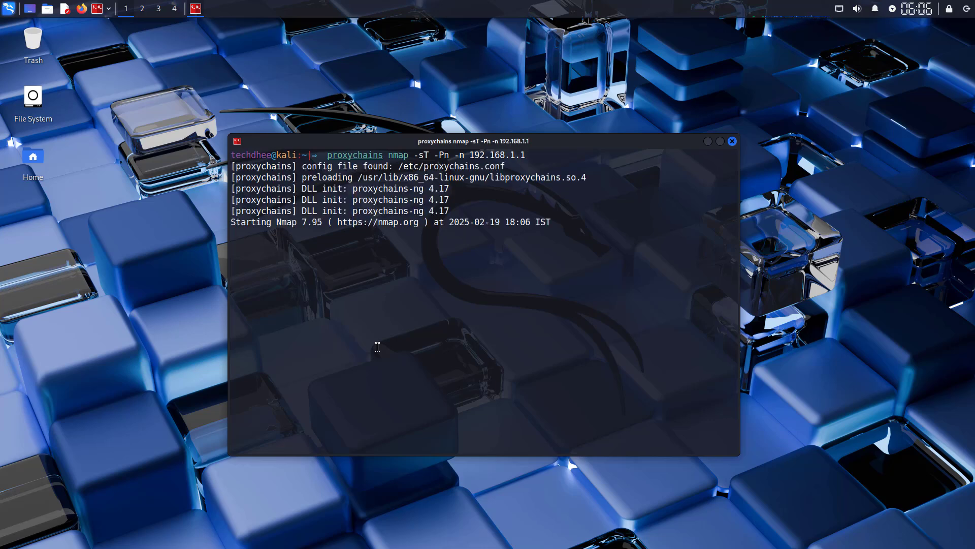